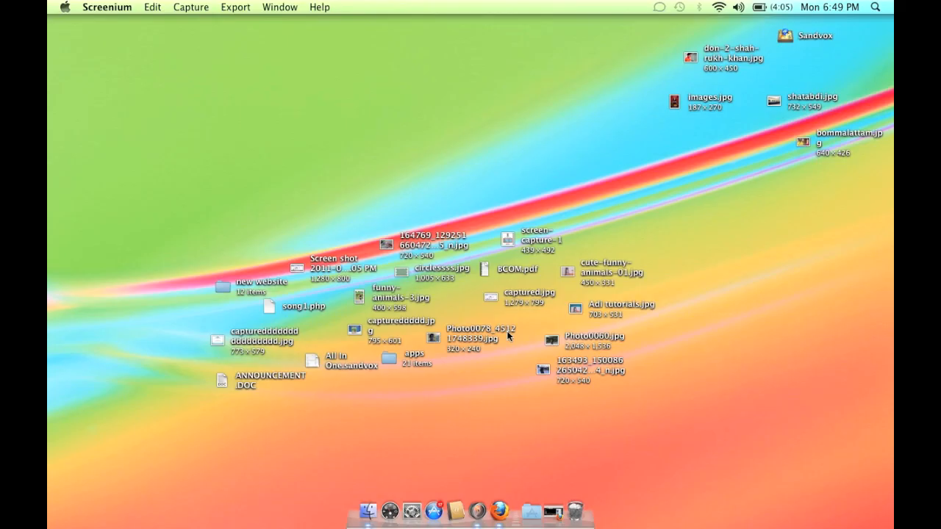
Launch QuickTime Player from the Dock's Applications stack
left_click(531, 509)
scroll(495, 316, "down", 3)
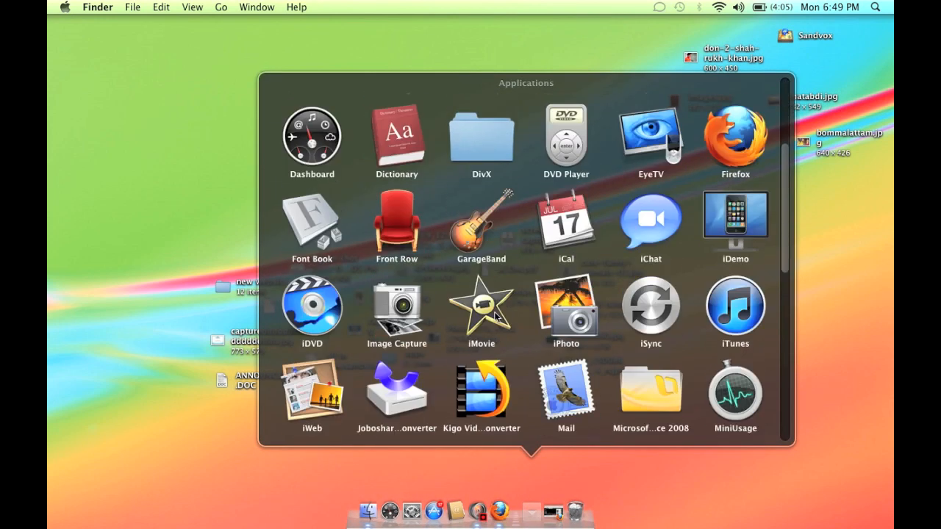
scroll(441, 294, "down", 3)
scroll(398, 272, "down", 3)
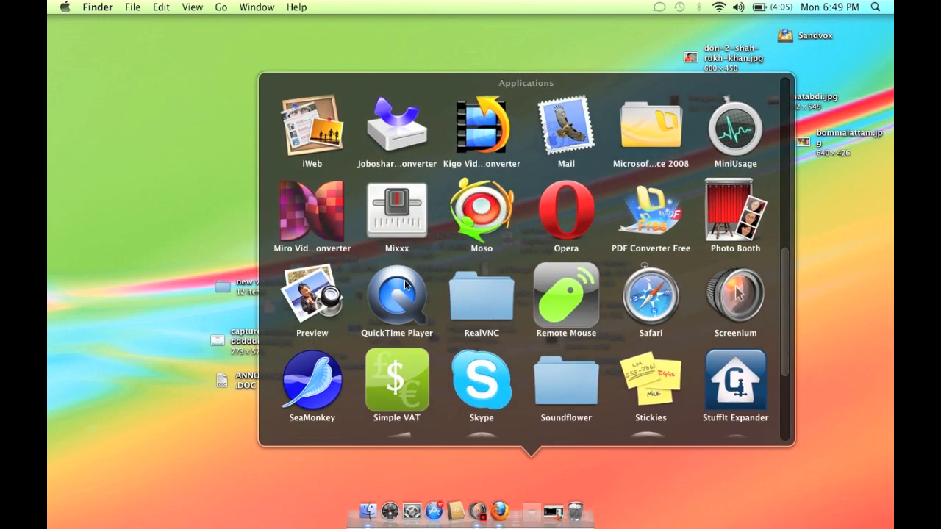
left_click(404, 284)
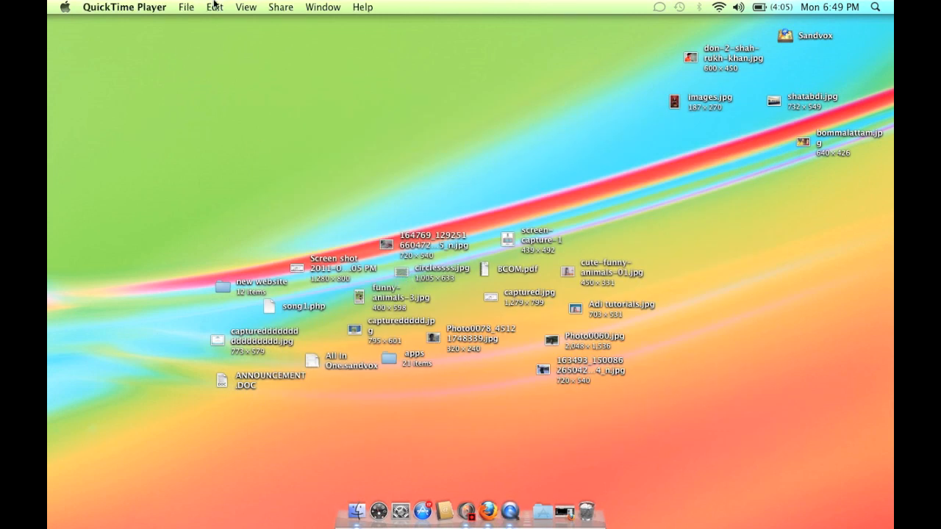
Start a new screen recording with its save location set to the Desktop
left_click(189, 8)
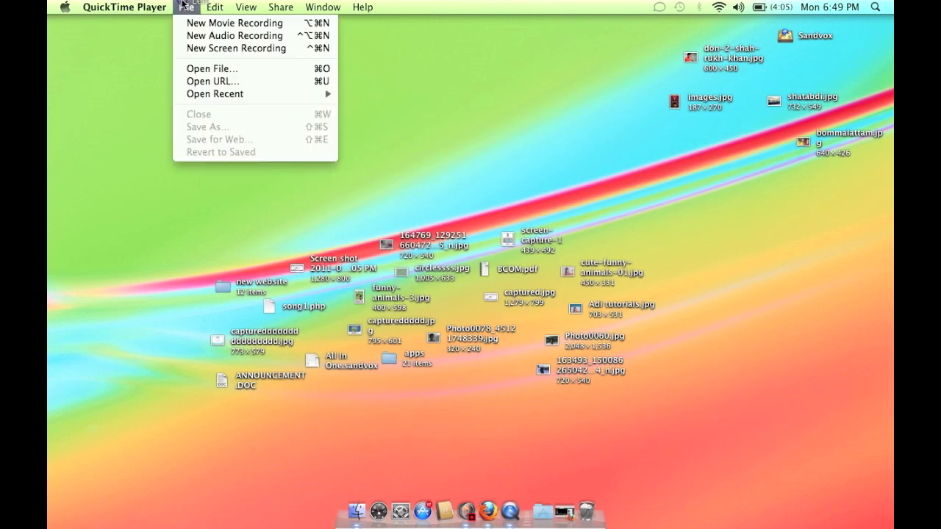
left_click(225, 48)
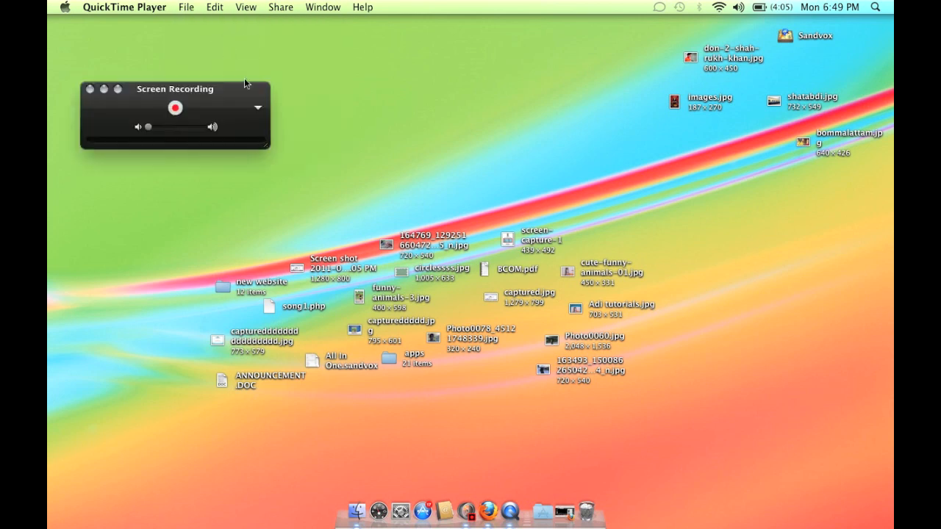
left_click(258, 107)
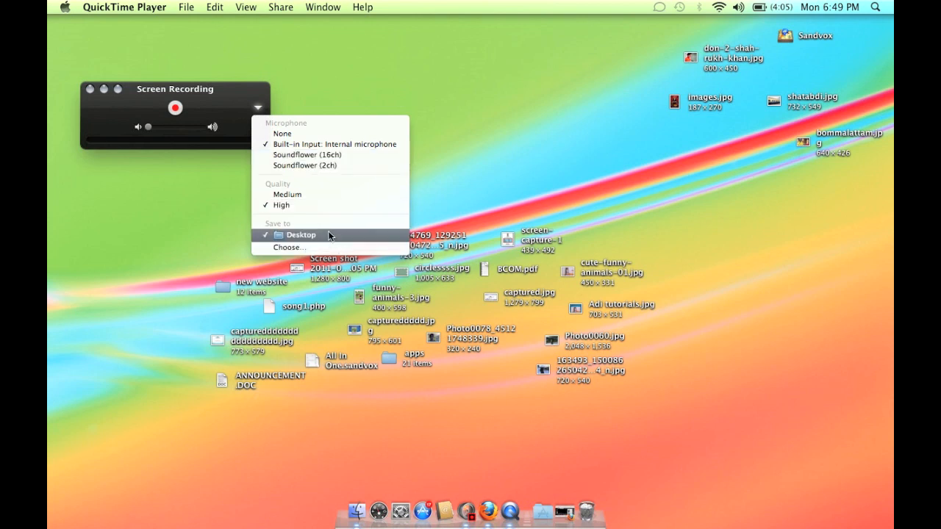
left_click(328, 235)
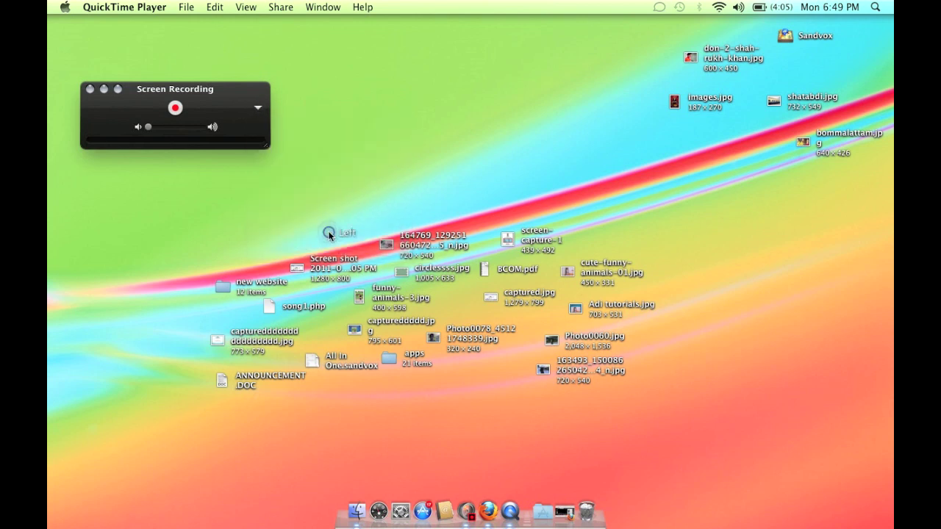
left_click(174, 109)
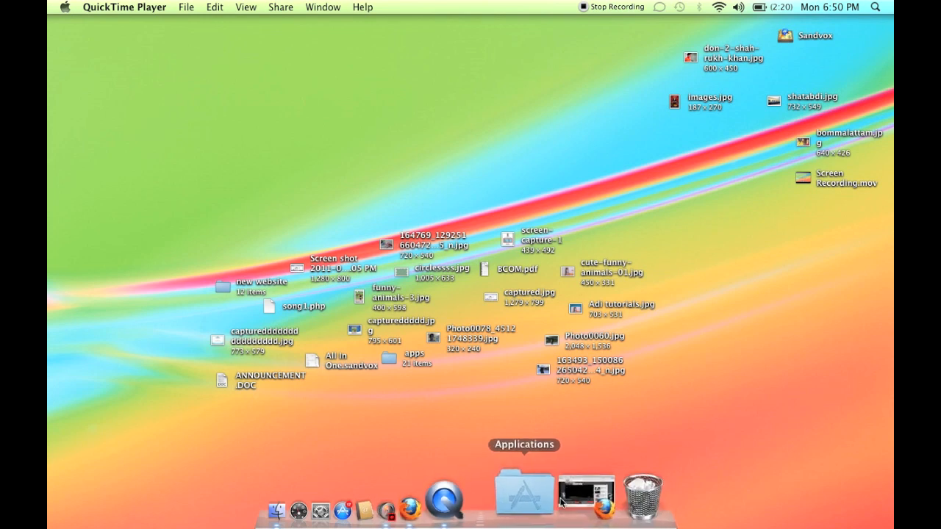
left_click(585, 497)
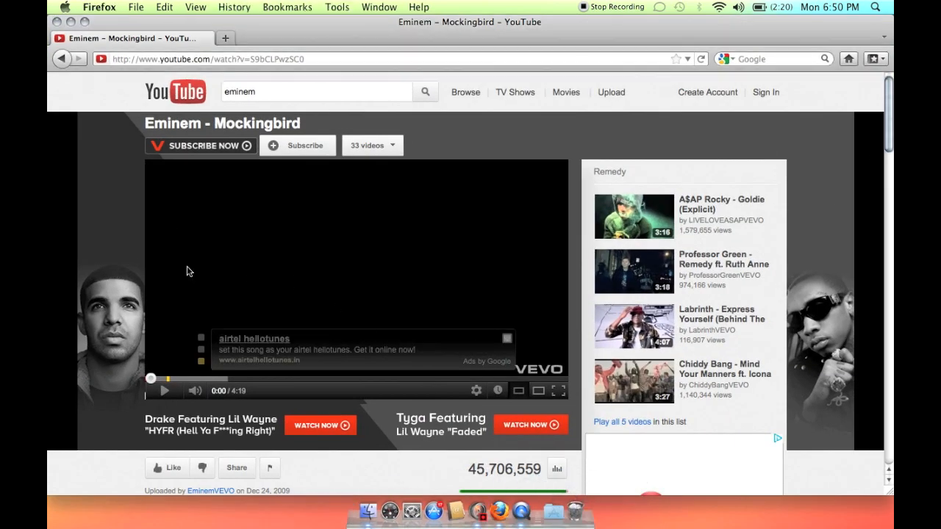
scroll(117, 250, "down", 1)
scroll(117, 251, "down", 3)
scroll(117, 251, "down", 1)
scroll(117, 250, "down", 10)
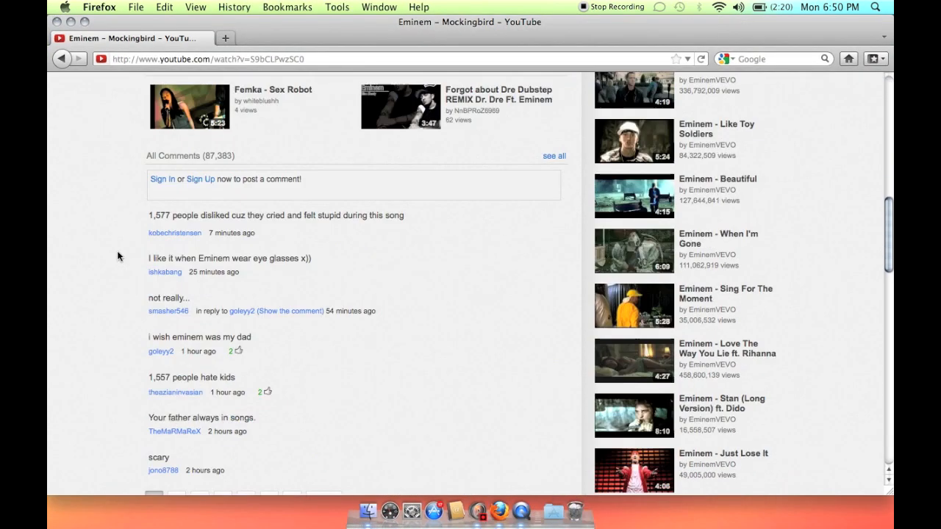
scroll(117, 250, "up", 5)
scroll(117, 250, "up", 4)
scroll(117, 251, "down", 1)
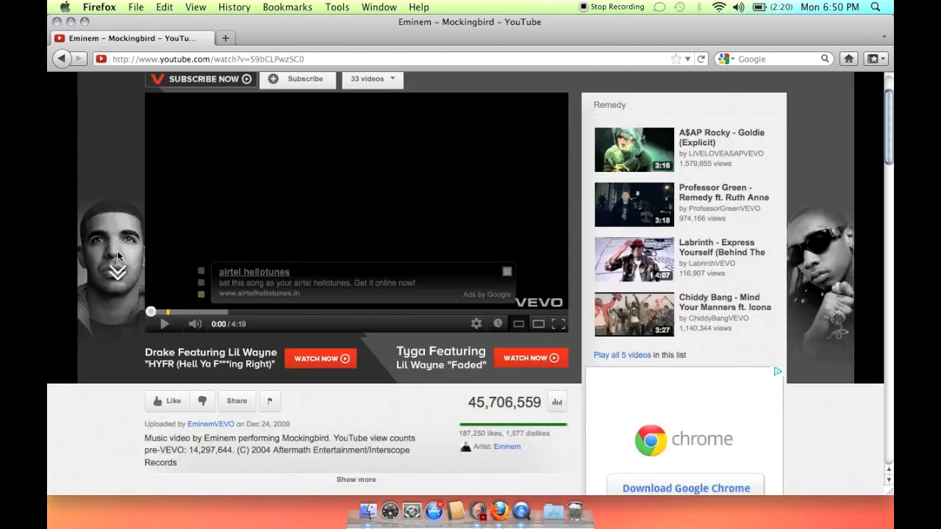
scroll(117, 254, "down", 15)
scroll(117, 254, "up", 3)
scroll(117, 254, "up", 15)
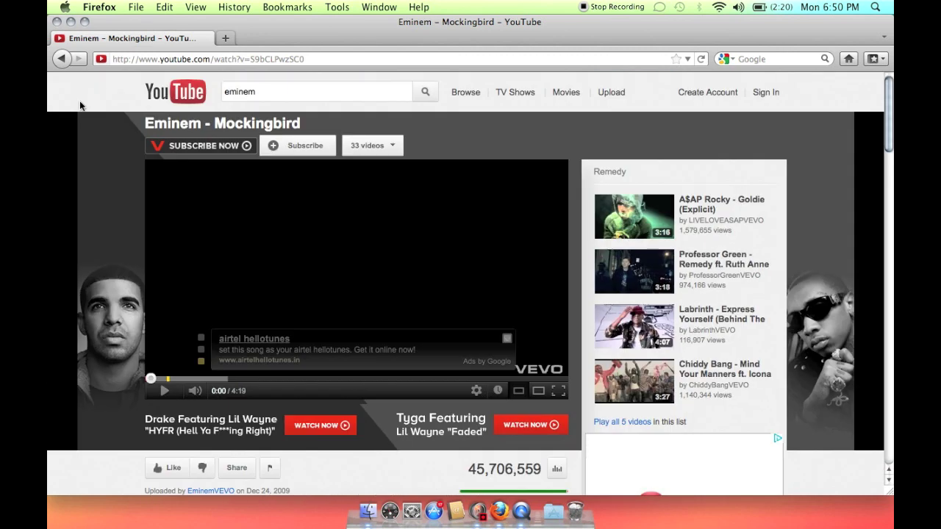
left_click(71, 22)
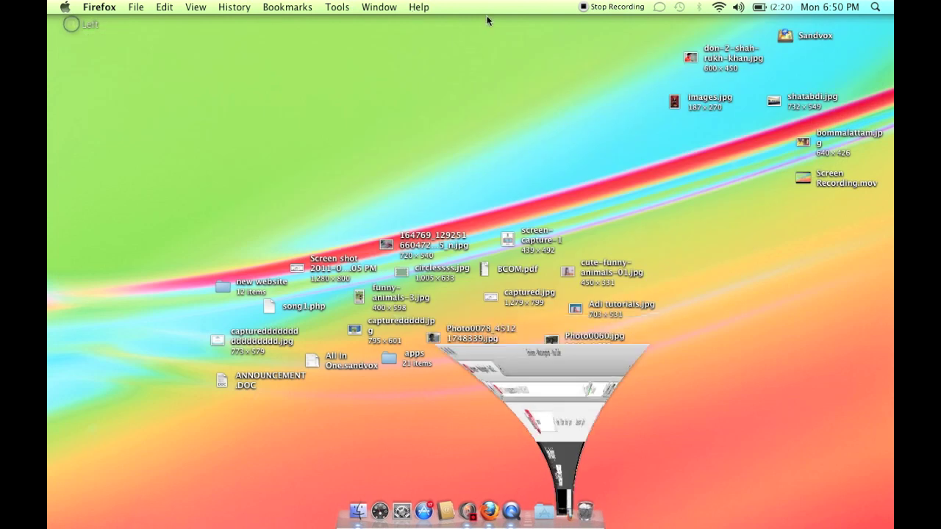
Stop the screen recording, saving Screen Recording.mov on the desktop, and close its window
left_click(585, 6)
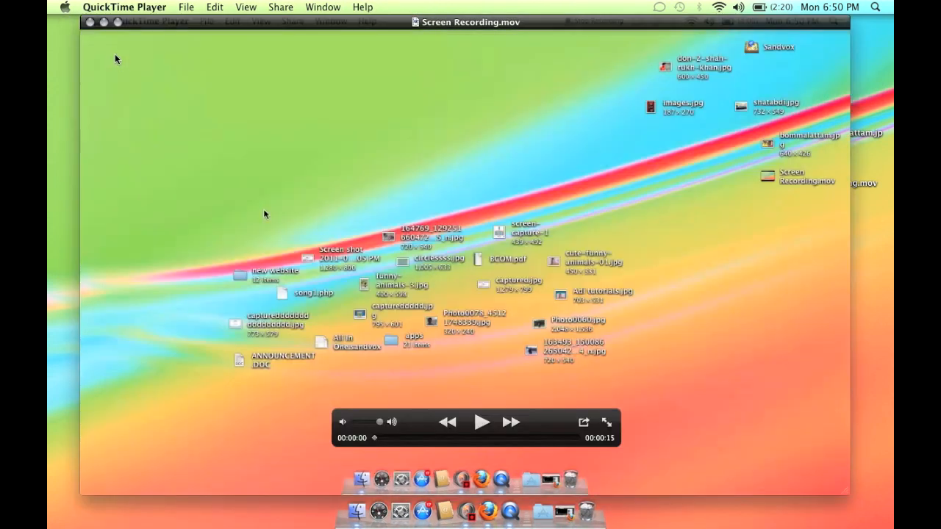
left_click(90, 23)
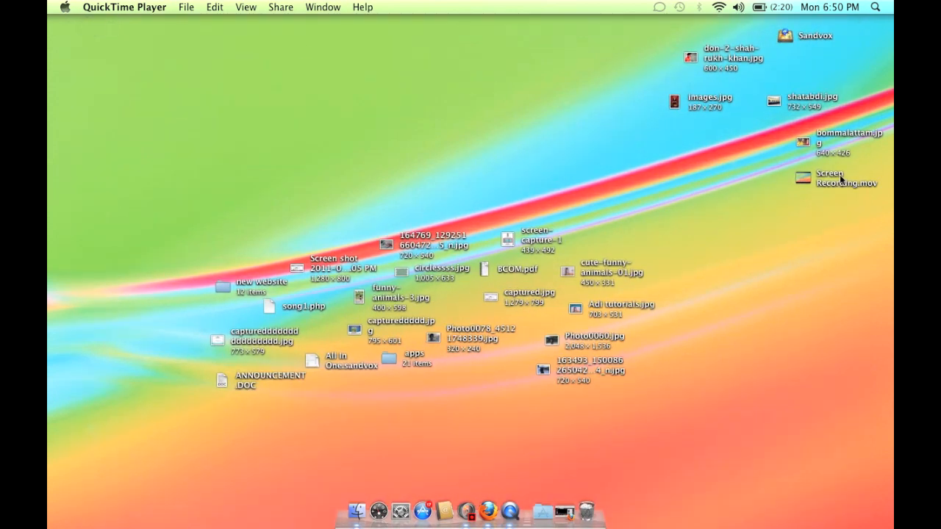
left_click(813, 184)
Play Screen Recording.mov through to its 15-second end and close it
double_click(813, 182)
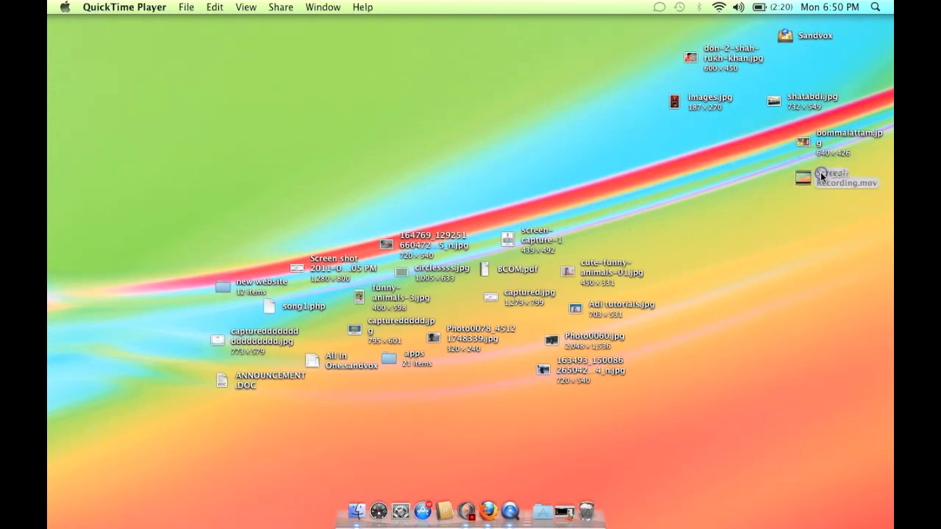
key("space")
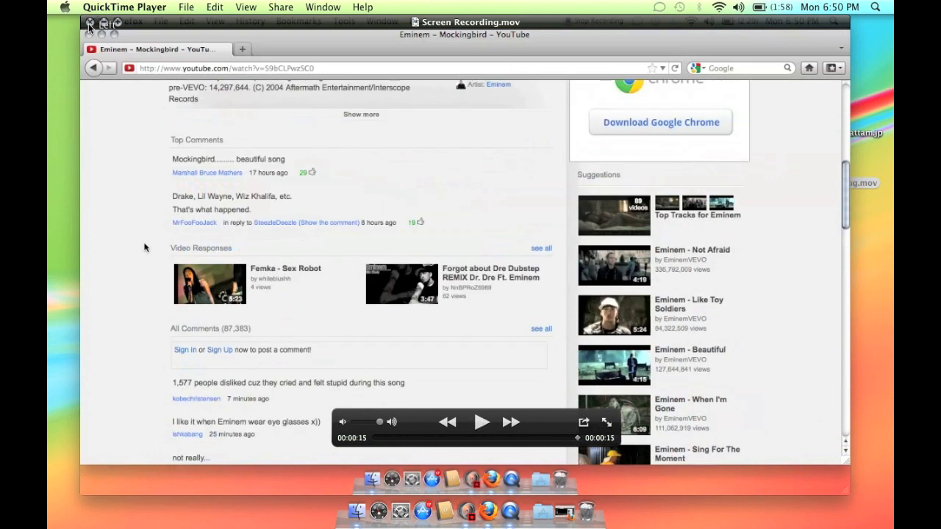
left_click(89, 24)
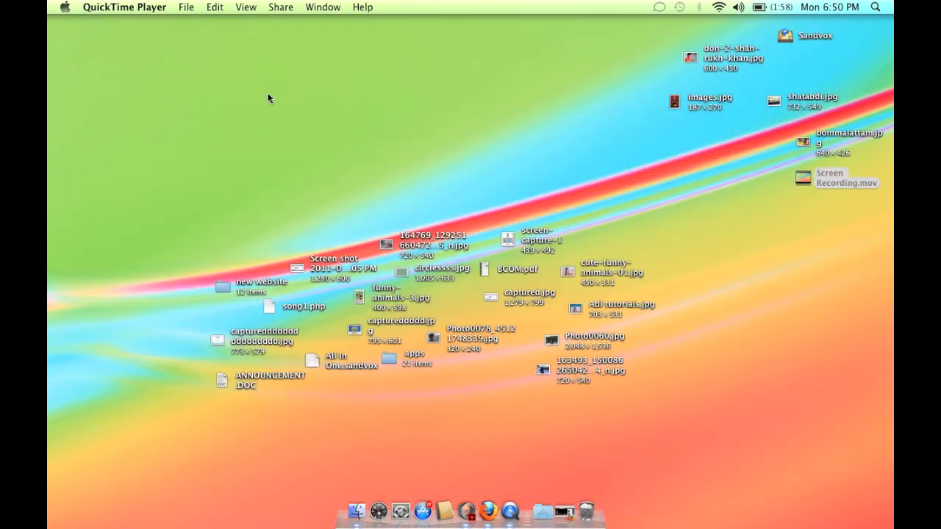
Start a new audio recording with the built-in microphone, saving to the Desktop
left_click(180, 10)
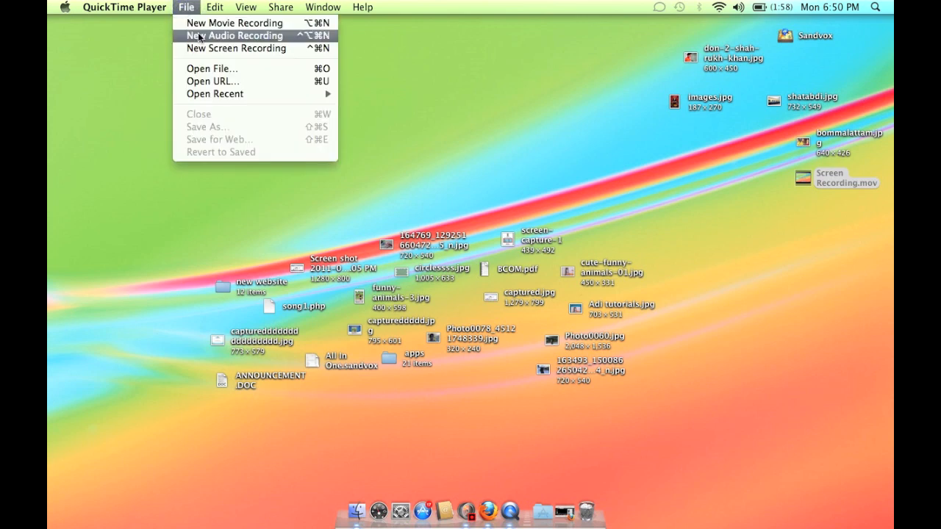
left_click(198, 36)
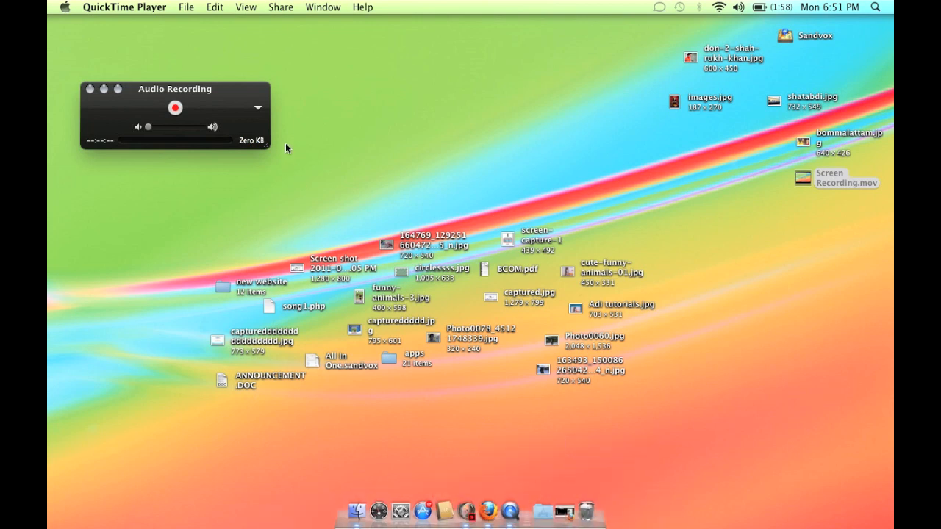
left_click(258, 111)
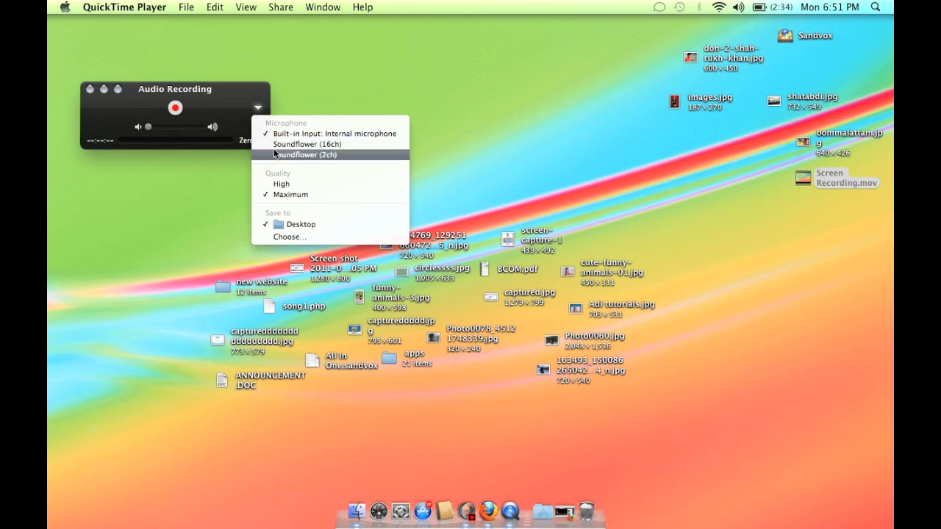
left_click(175, 111)
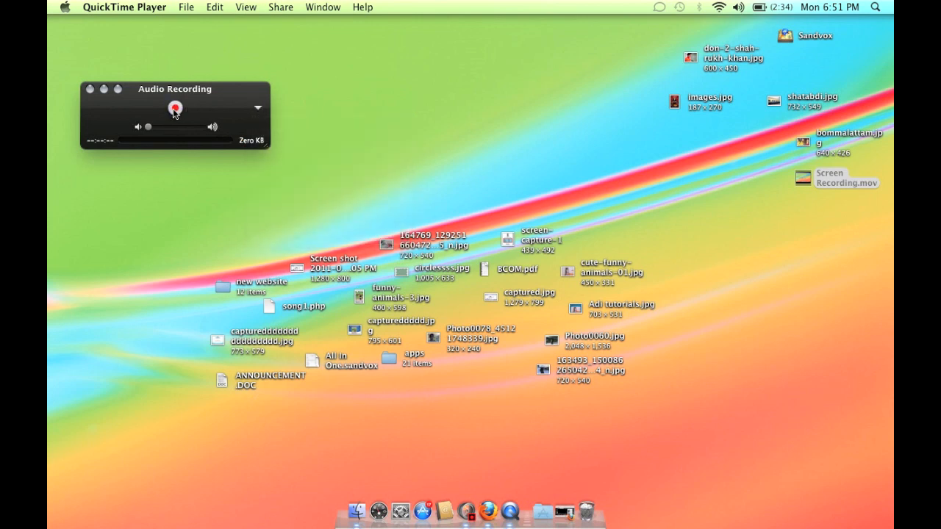
left_click(175, 110)
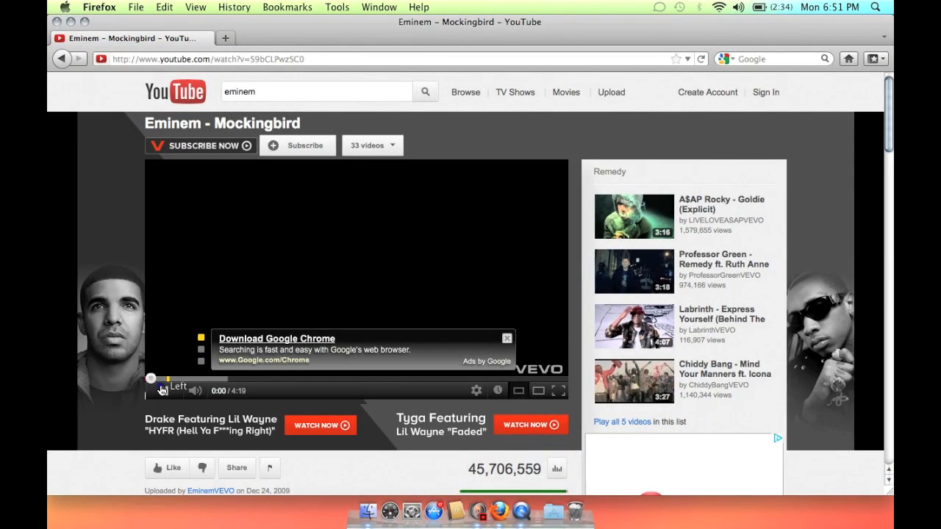
Play the Mockingbird video for about ten seconds, pause it, and minimise Firefox
left_click(163, 390)
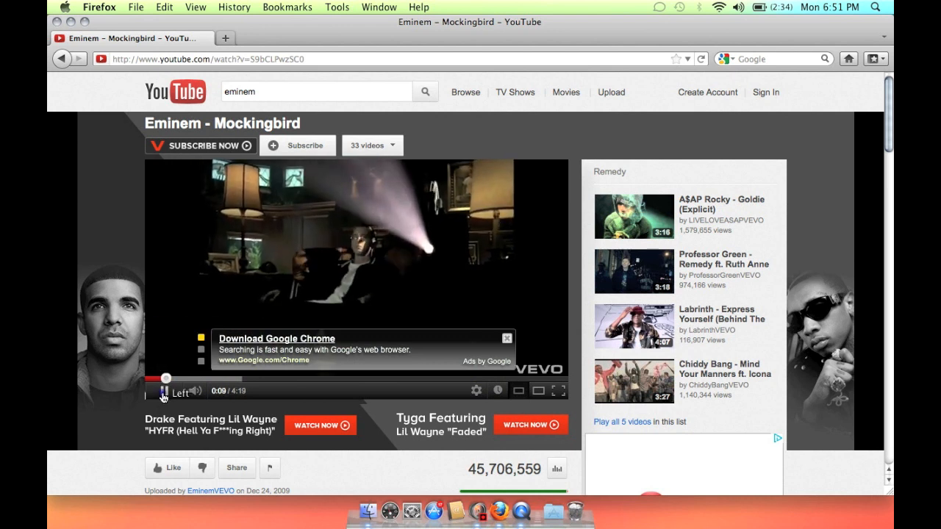
key("space")
left_click(71, 22)
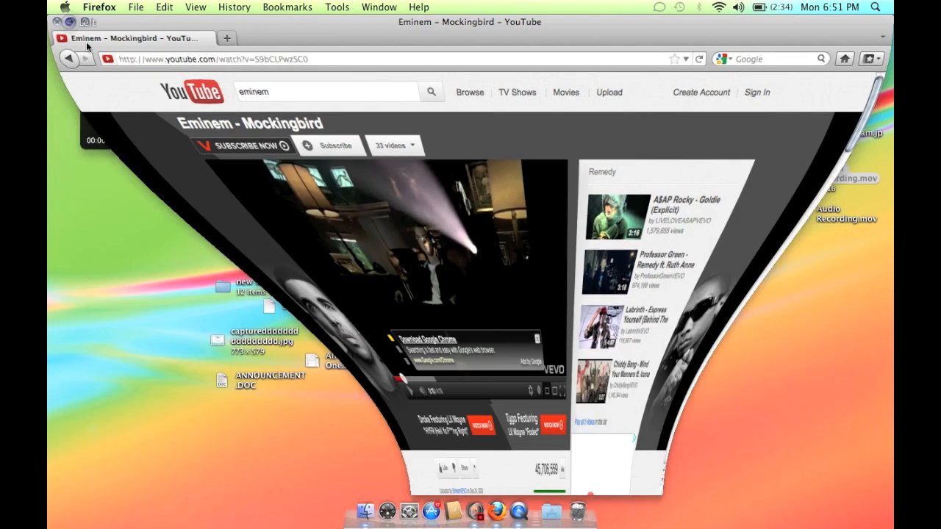
Stop the audio recording, saving the 18-second Audio Recording.mov, and reopen it from the desktop
left_click(174, 109)
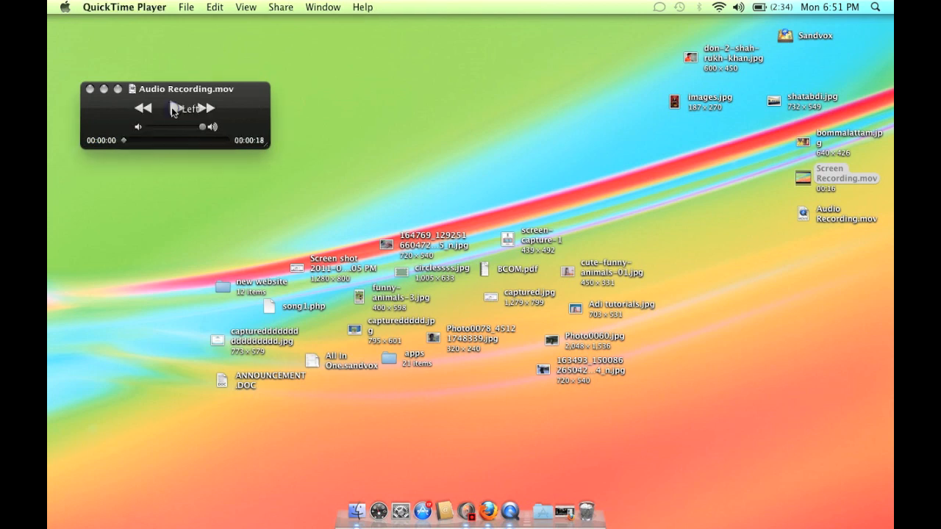
left_click(89, 89)
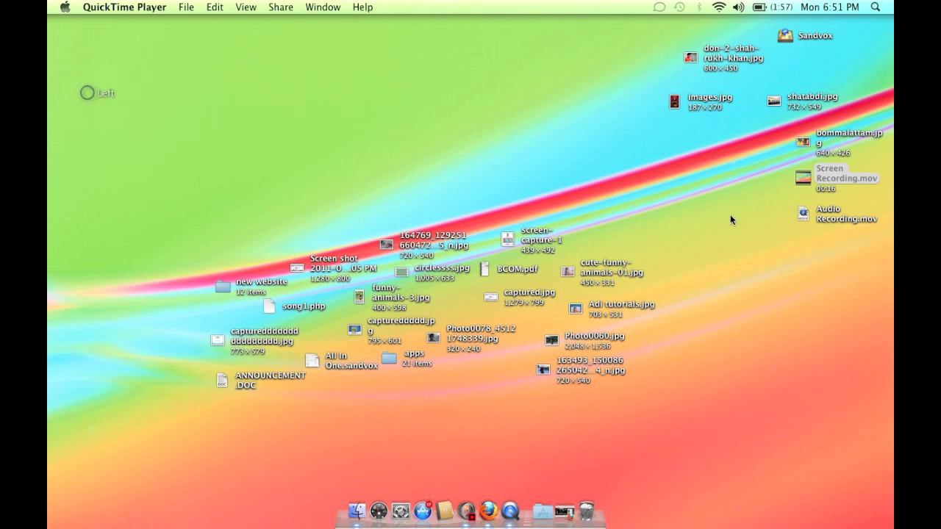
double_click(828, 212)
Play the audio recording, jump ahead to about twelve seconds, and close it
key("space")
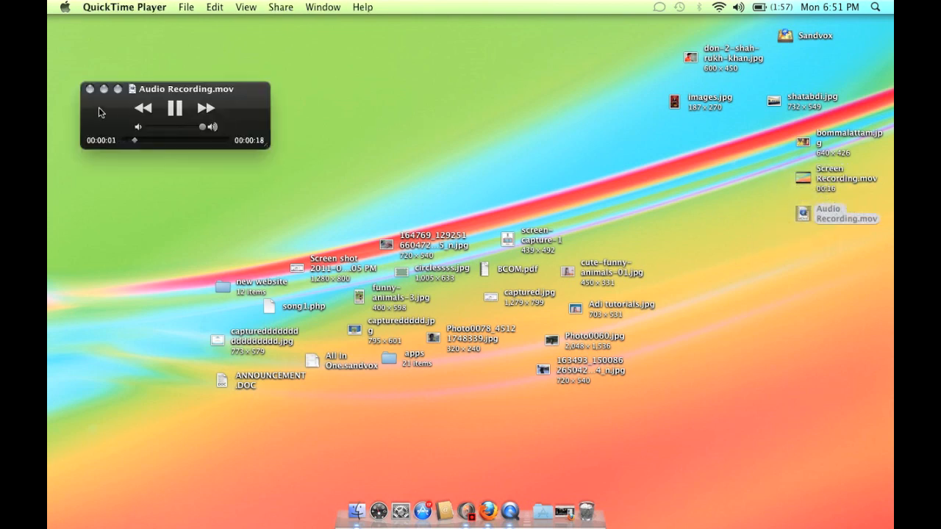
left_click(187, 140)
left_click(89, 89)
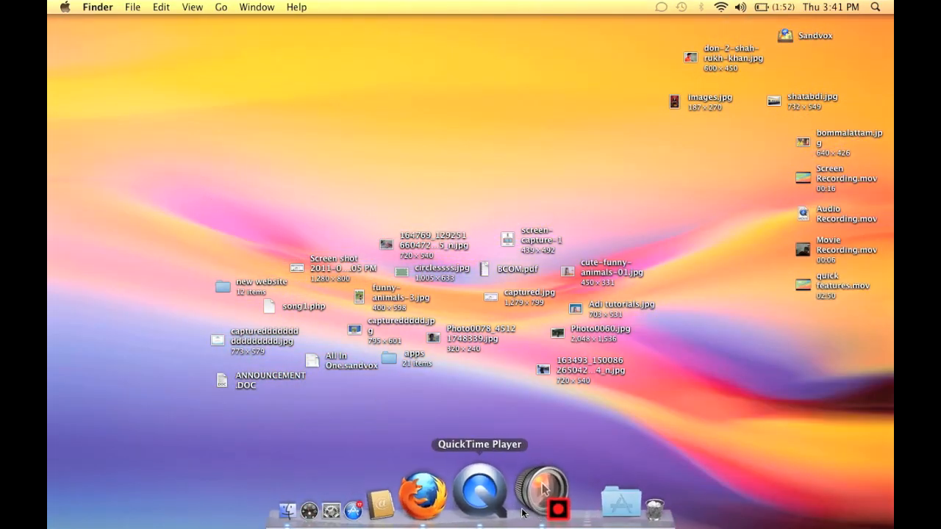
Set up a new webcam movie recording in QuickTime Player
left_click(482, 489)
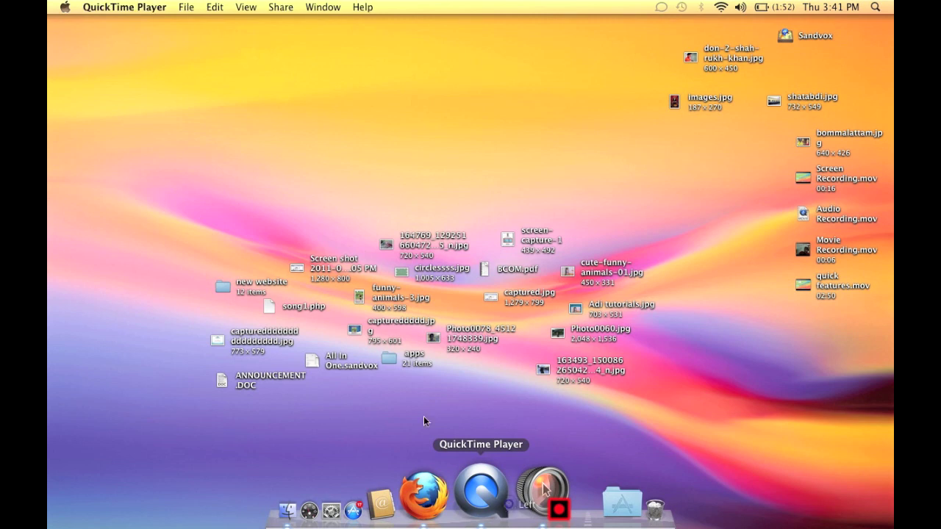
left_click(194, 7)
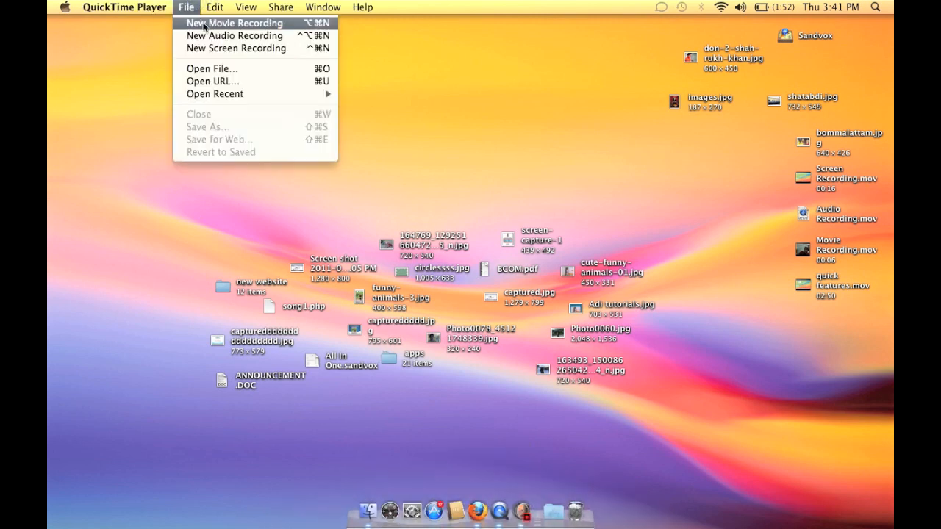
left_click(205, 24)
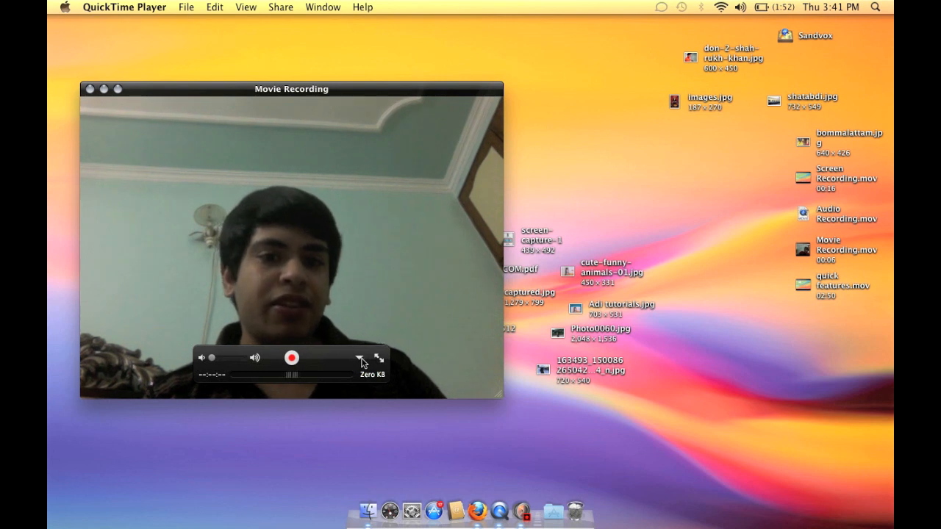
Check the camera and microphone options, then record about seven seconds of webcam footage
left_click(360, 359)
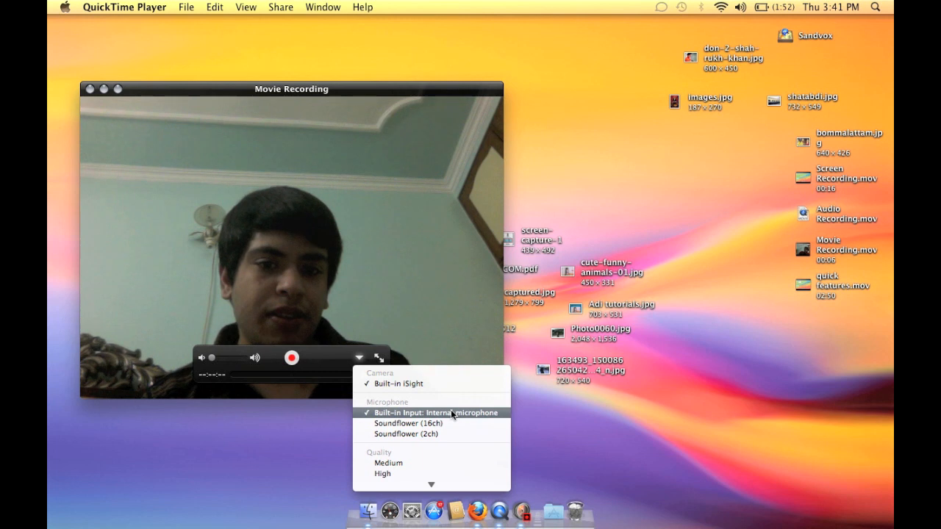
scroll(451, 410, "down", 3)
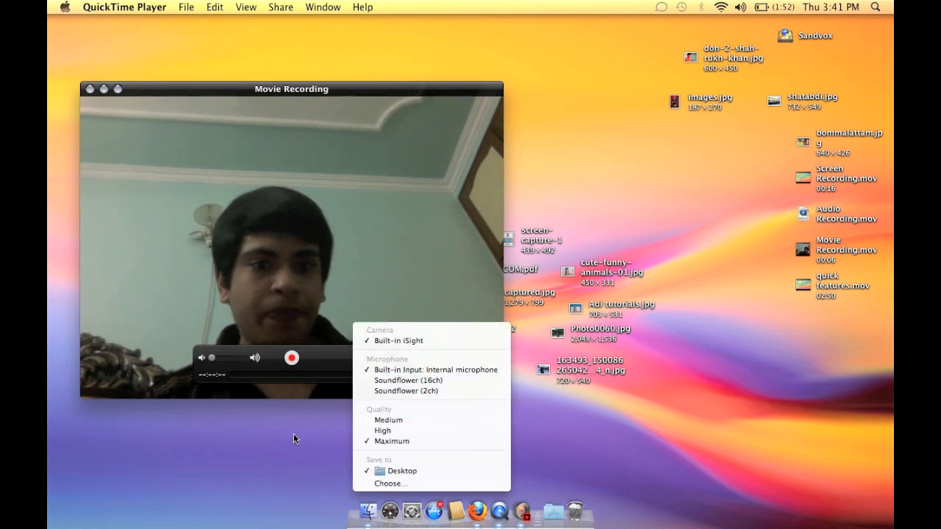
left_click(292, 361)
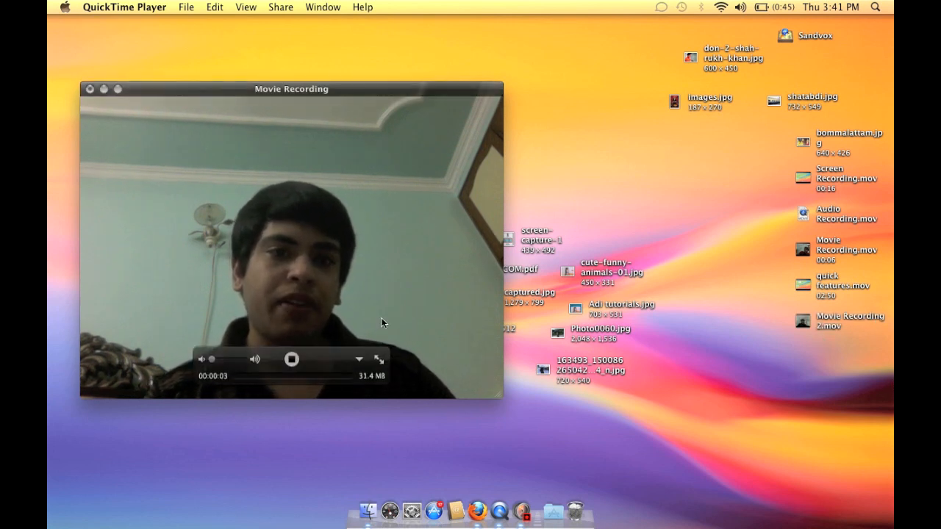
left_click(291, 358)
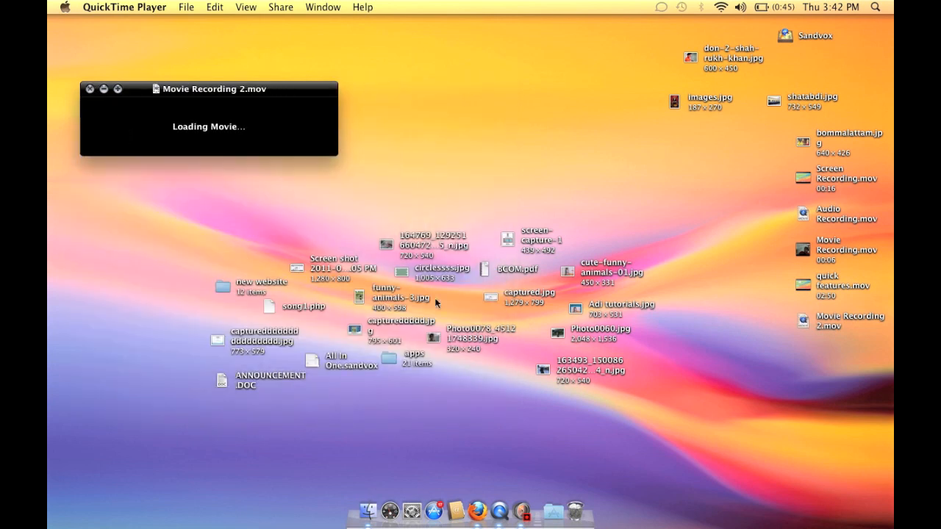
Reopen Movie Recording 2.mov from the desktop, play it, and pause at four seconds
left_click(91, 89)
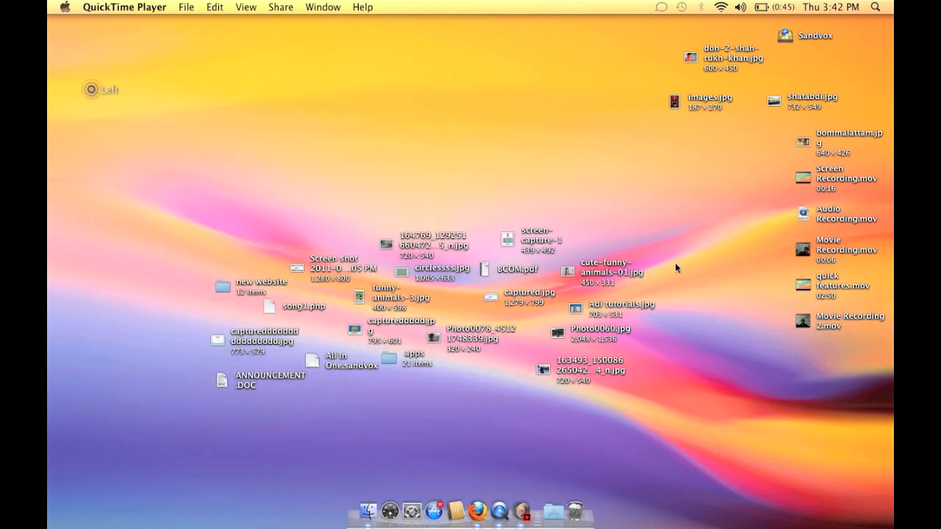
left_click(838, 321)
double_click(839, 322)
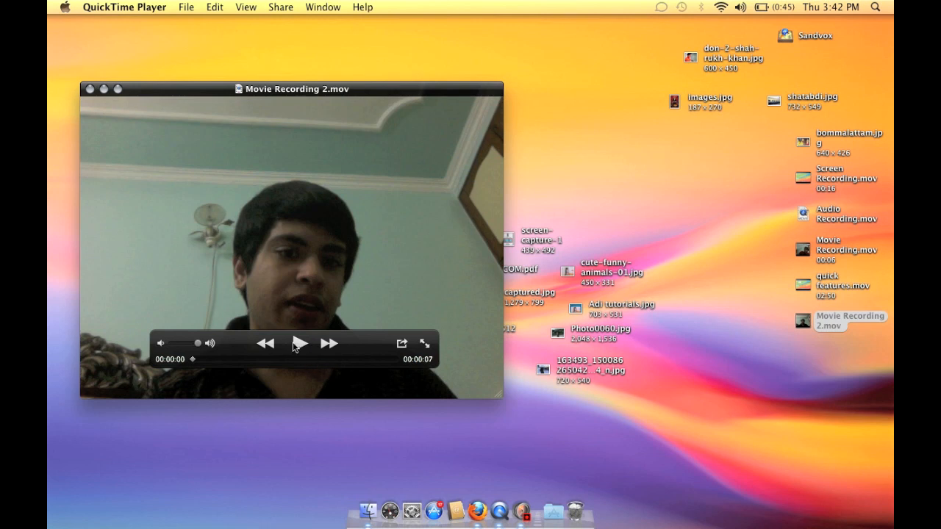
left_click(295, 345)
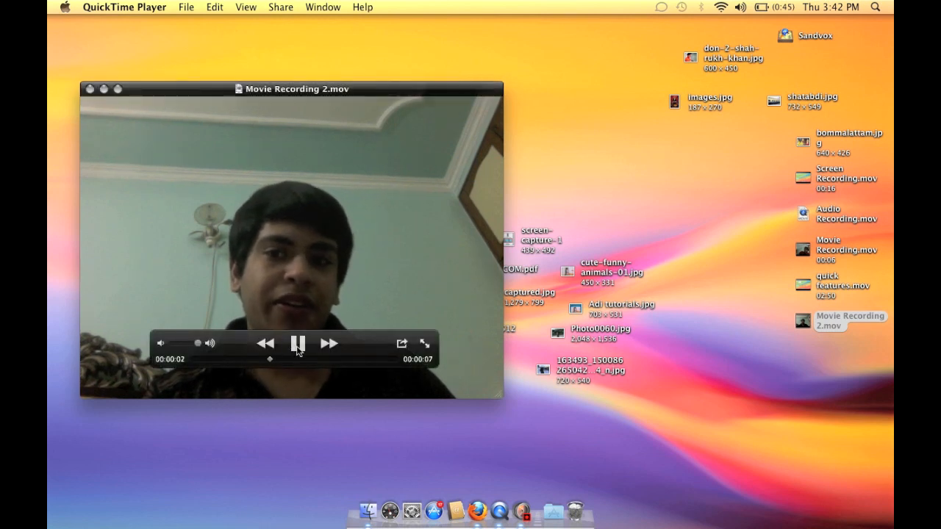
left_click(298, 343)
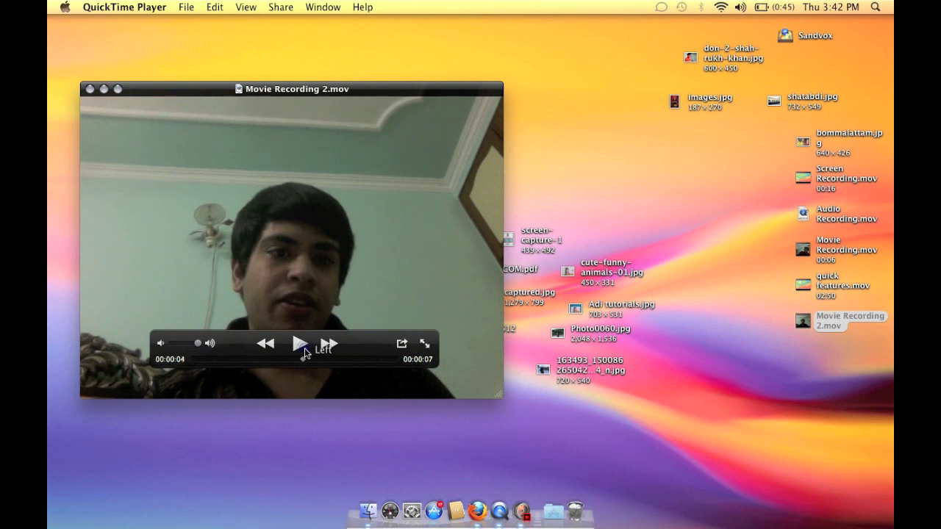
left_click(89, 89)
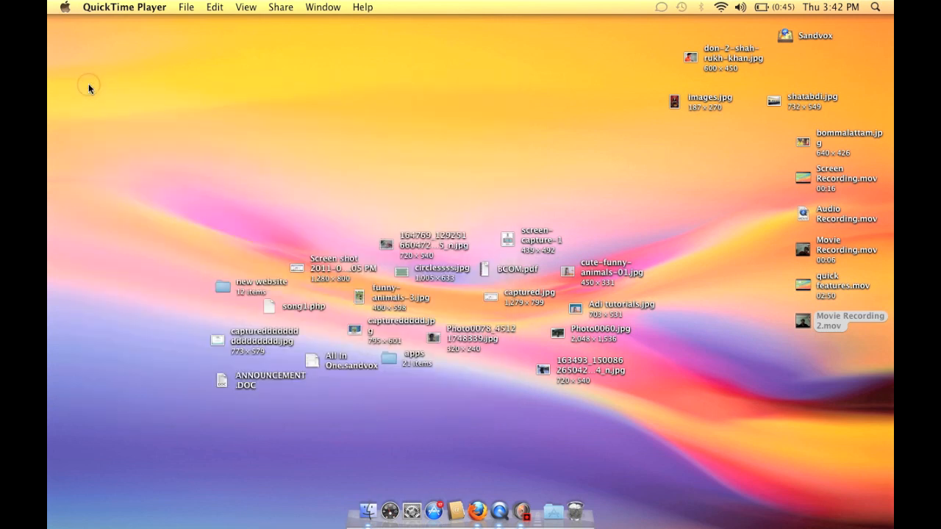